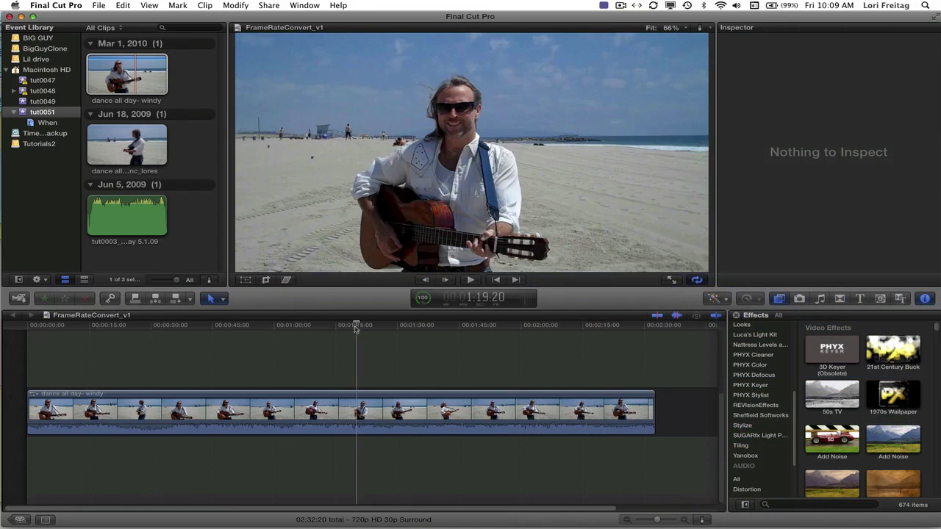
# Step the beach clip back two frames, select it, and show its properties in the Inspector
pyautogui.moveTo(355, 328); pyautogui.dragTo(354, 328)
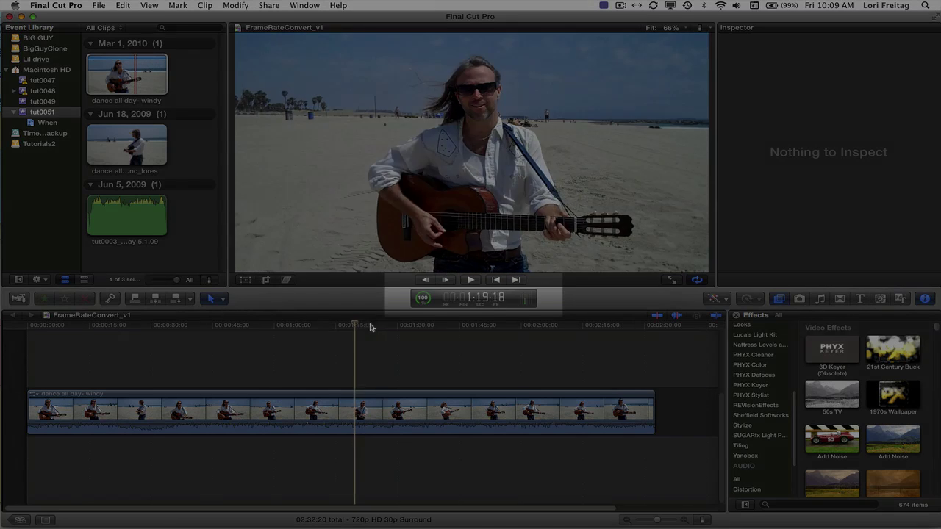
pyautogui.click(508, 397)
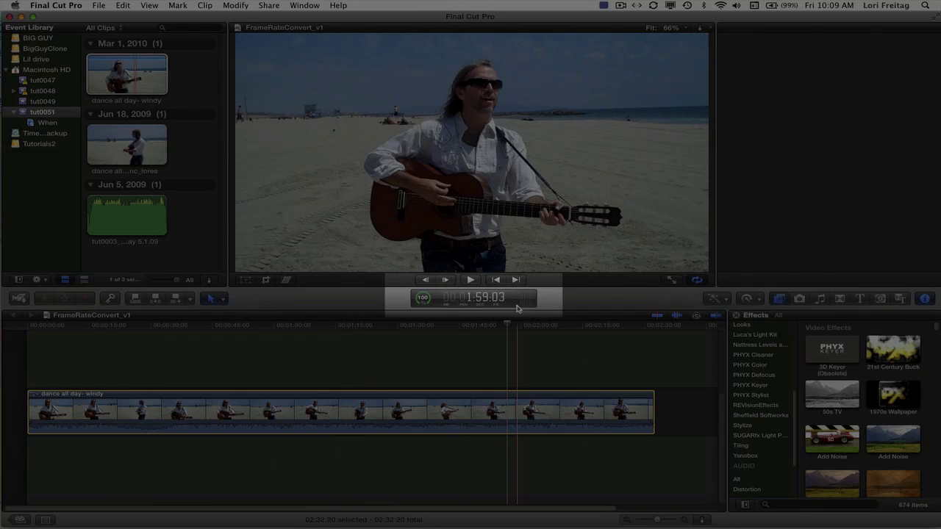
pyautogui.press('super+4')
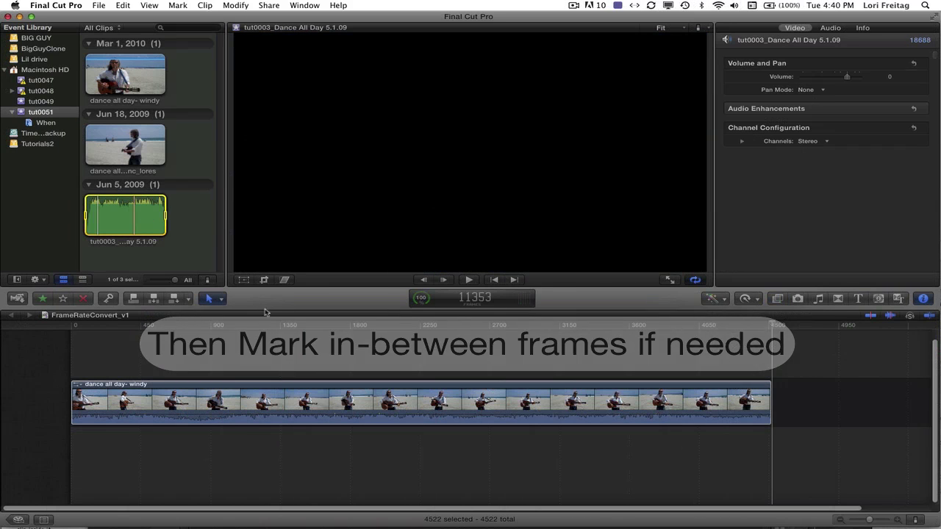
# Detach the beach clip's audio with Clip > Detach Audio and delete the original beach sound
pyautogui.click(434, 401)
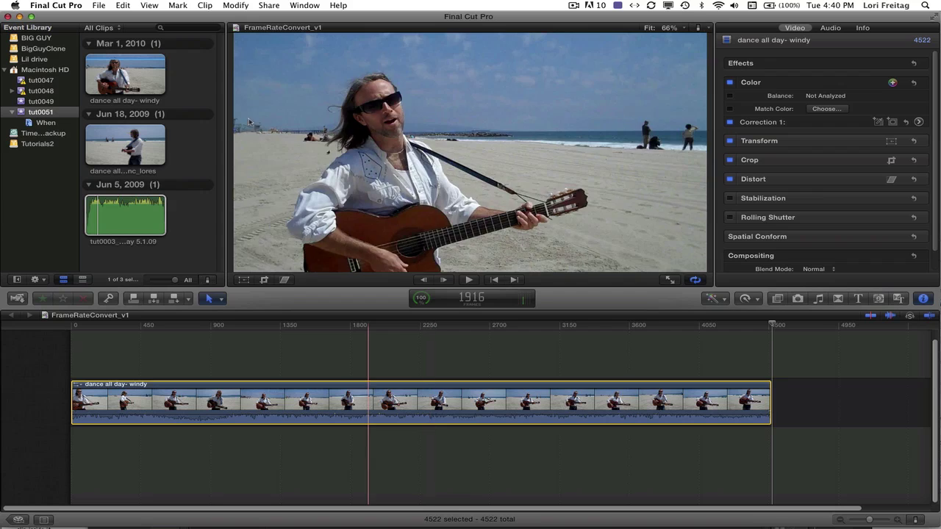
pyautogui.click(204, 5)
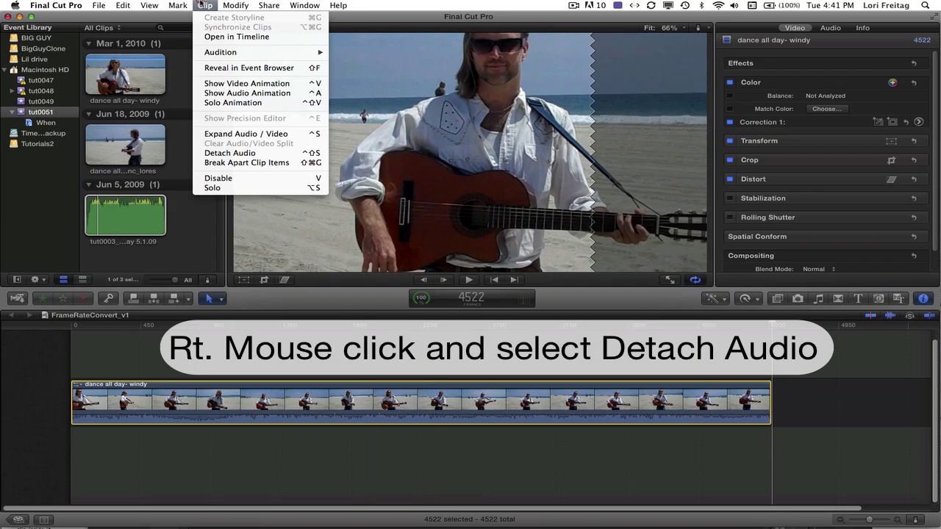
pyautogui.click(269, 153)
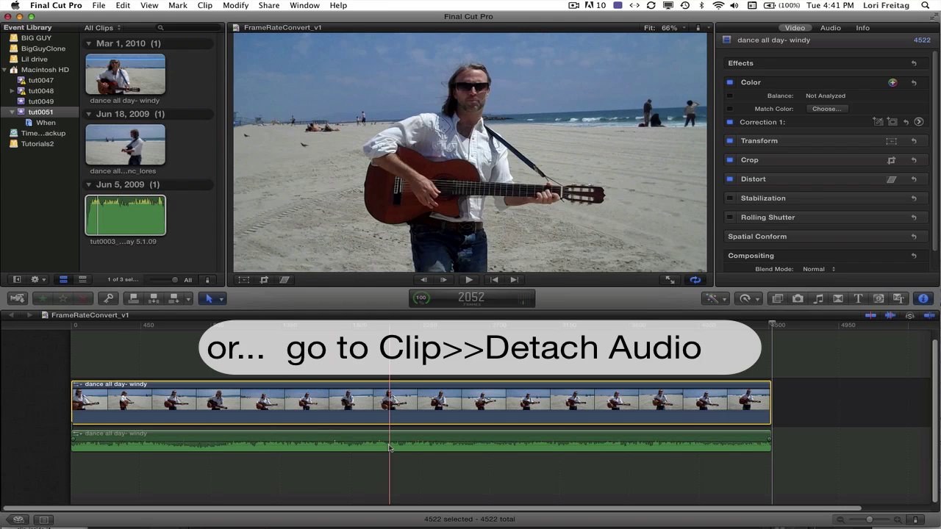
pyautogui.click(390, 444)
pyautogui.press('Delete')
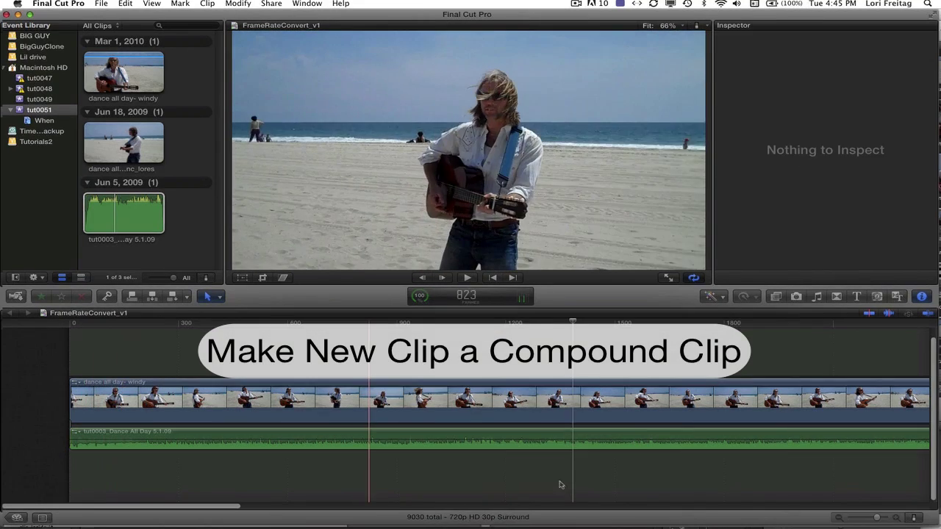
# Select the beach video and 'tut0003_Dance All Day 5.1.09' audio and make a New Compound Clip
pyautogui.moveTo(369, 368); pyautogui.dragTo(557, 467)
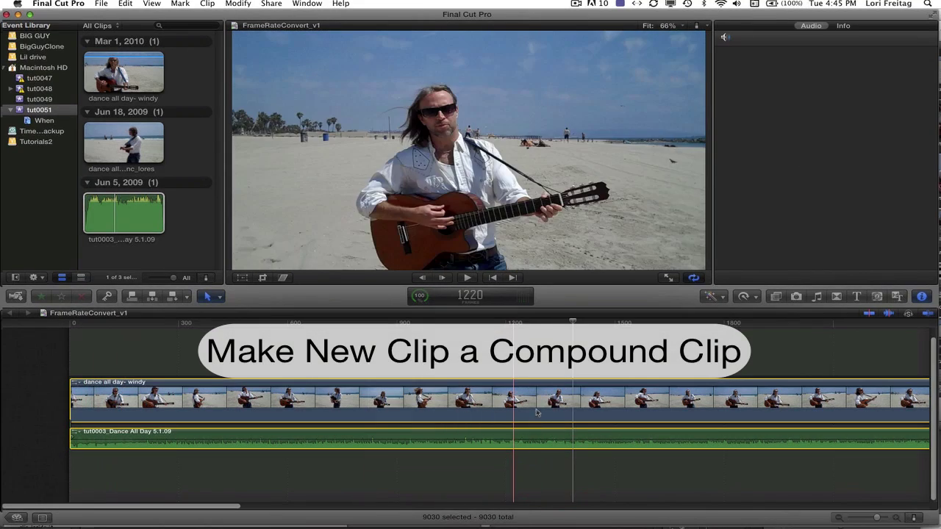
pyautogui.rightClick(544, 410)
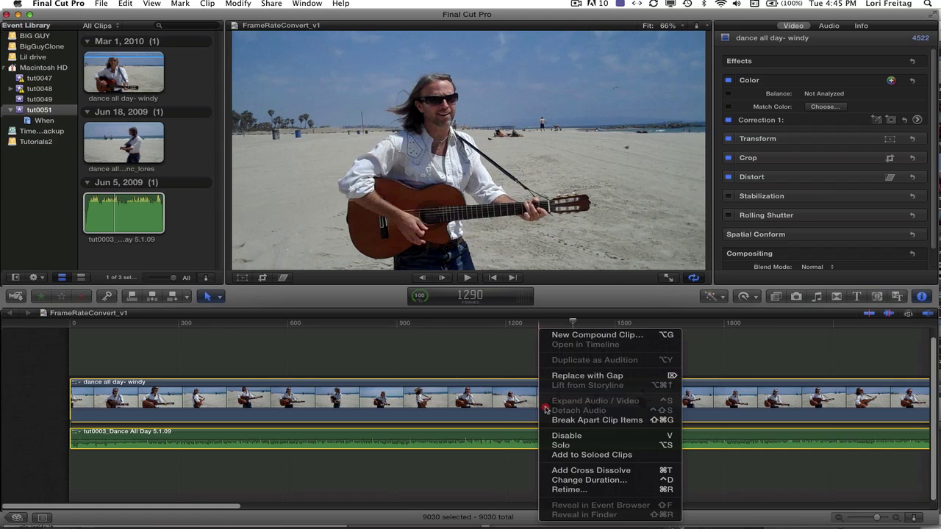
pyautogui.click(609, 337)
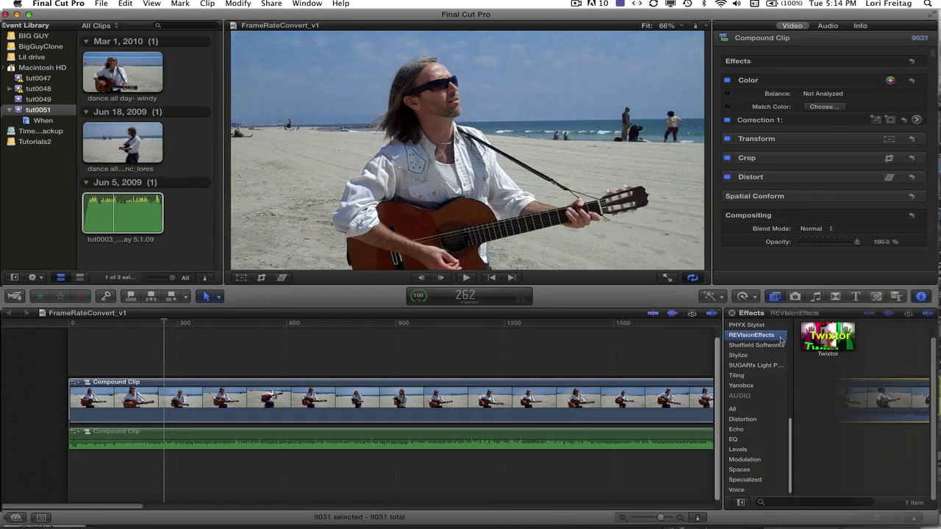
# Apply Twixtor to the compound clip with Display set to Source and Time Remap Mode to Frame Number
pyautogui.moveTo(827, 334); pyautogui.dragTo(438, 407)
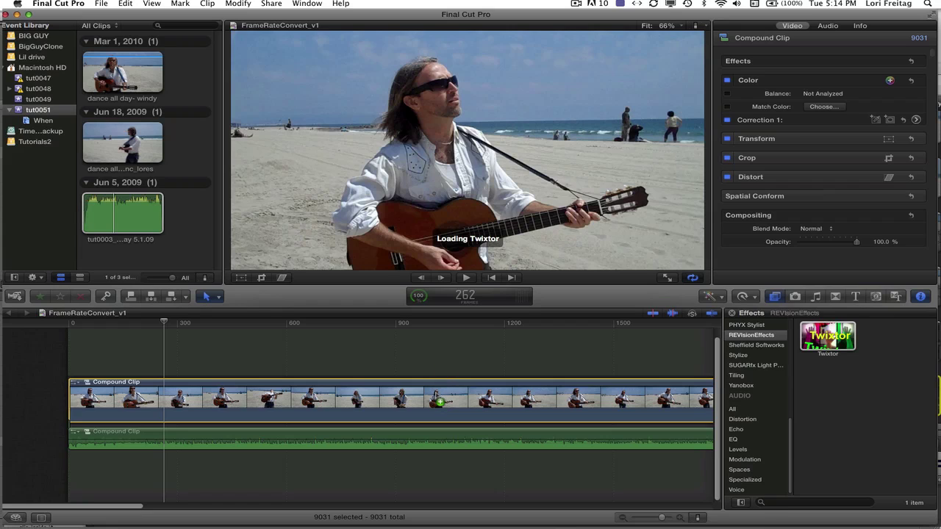
pyautogui.moveTo(435, 392); pyautogui.dragTo(417, 373)
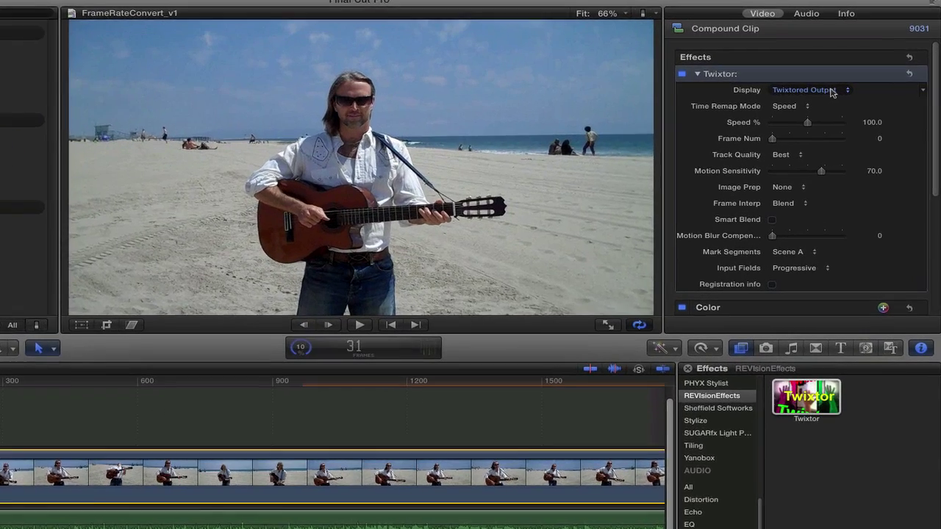
pyautogui.click(844, 88)
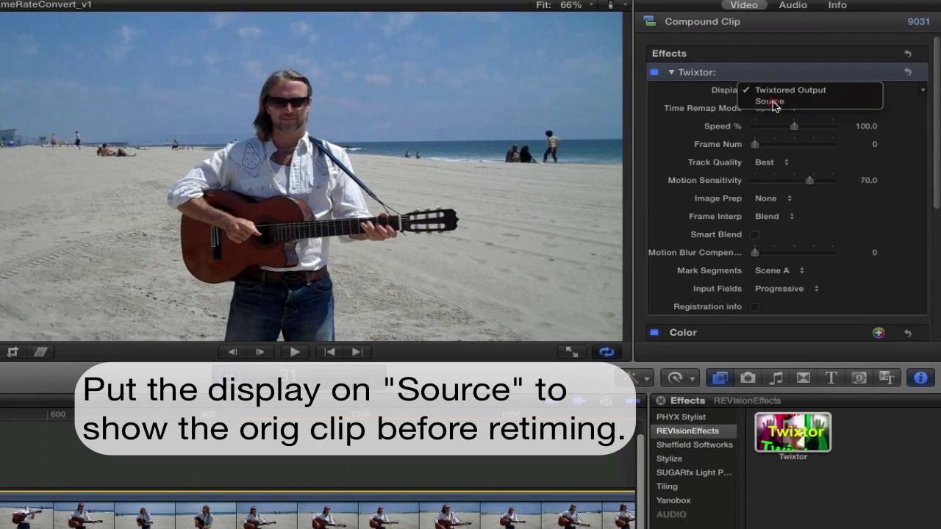
pyautogui.click(781, 111)
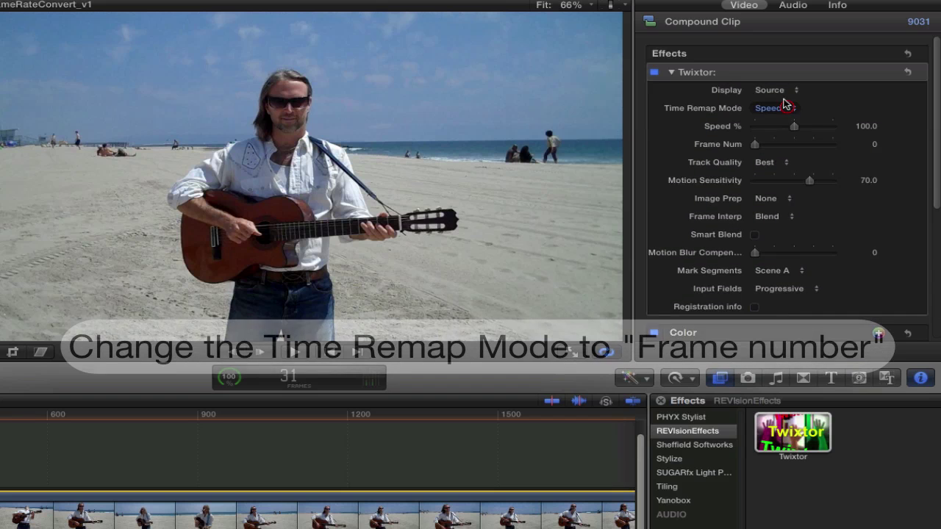
pyautogui.click(783, 109)
pyautogui.click(781, 108)
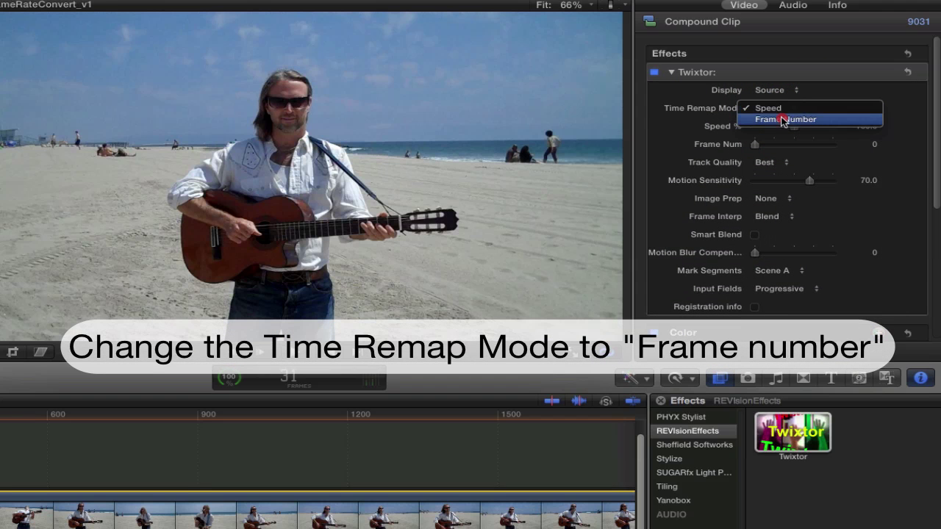
pyautogui.click(784, 120)
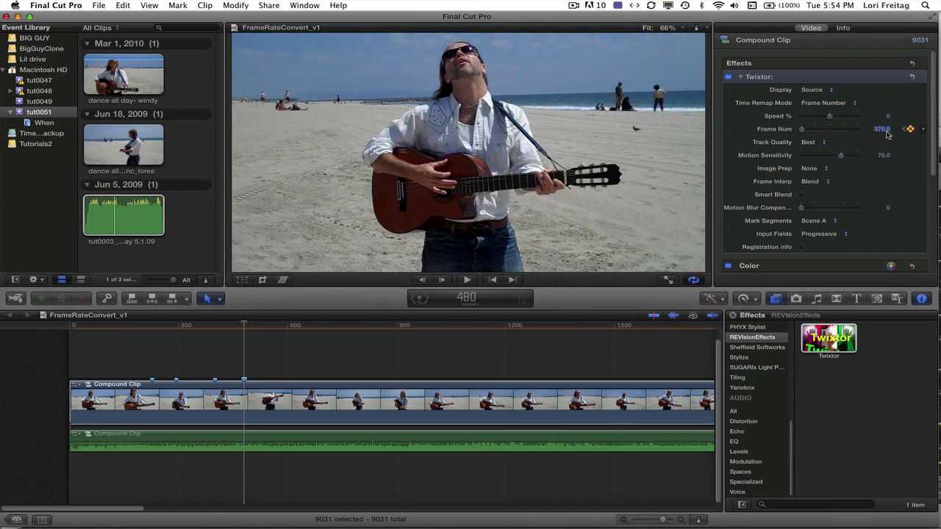
# Edit Twixtor's Frame Num value at the compound clip's first frame
pyautogui.click(883, 131)
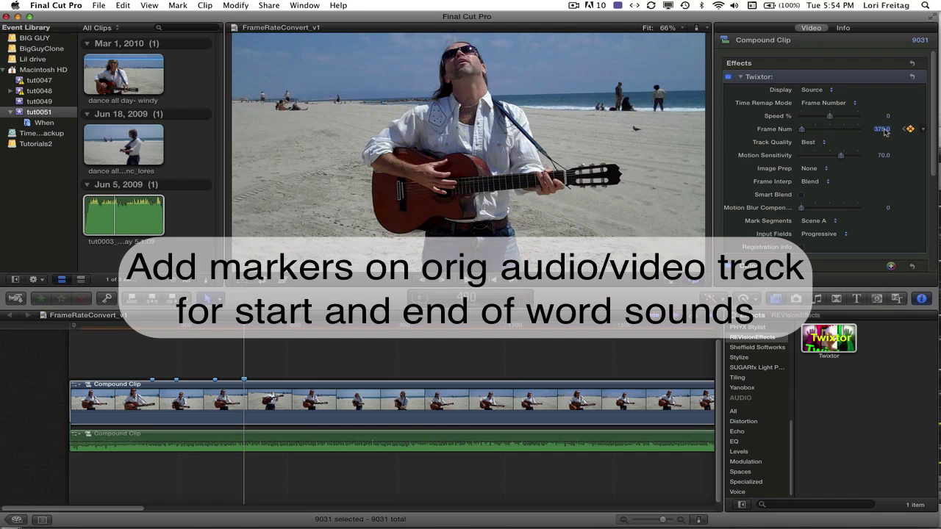
pyautogui.click(885, 131)
pyautogui.write('4')
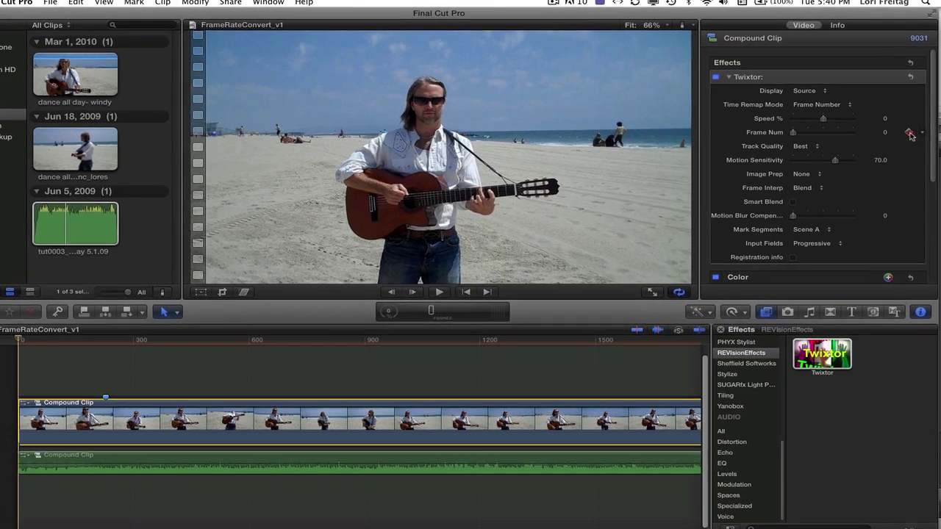
# Add a Frame Num keyframe, then open the compound clip to view its contents
pyautogui.click(910, 130)
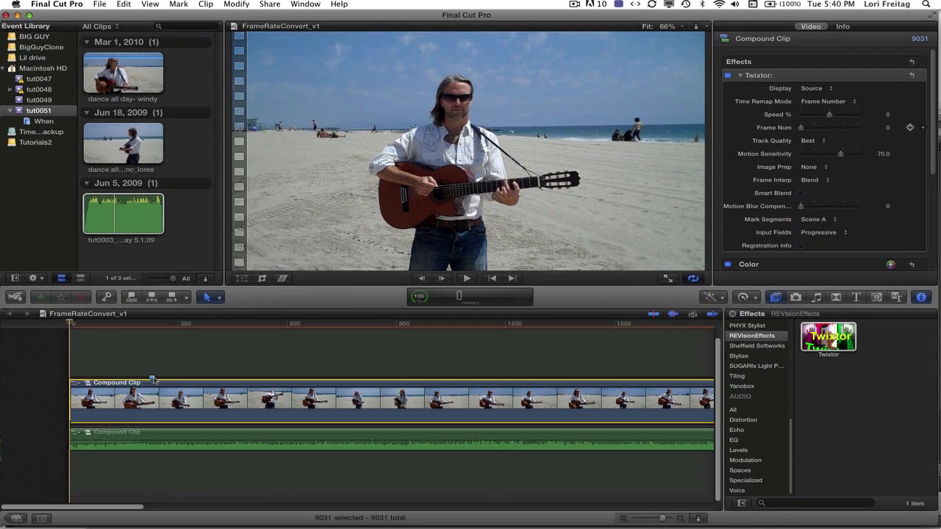
pyautogui.click(130, 388)
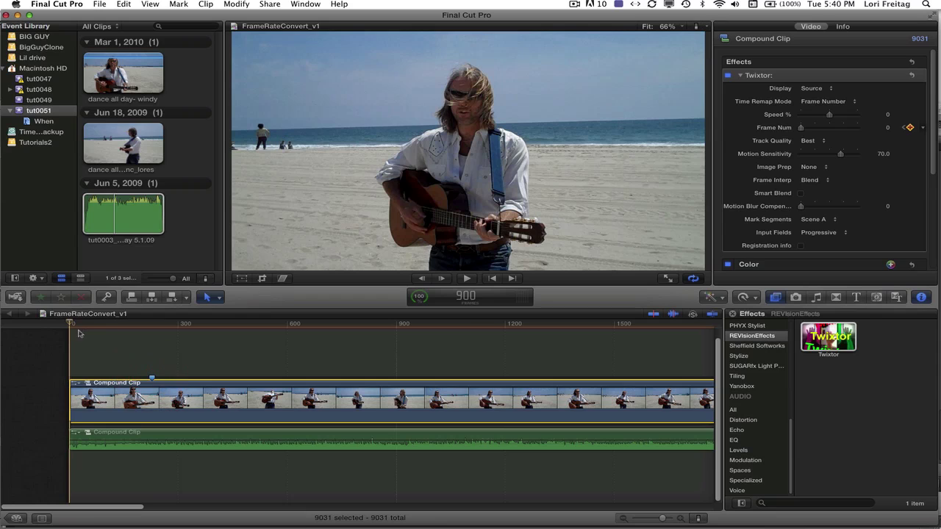
pyautogui.doubleClick(151, 382)
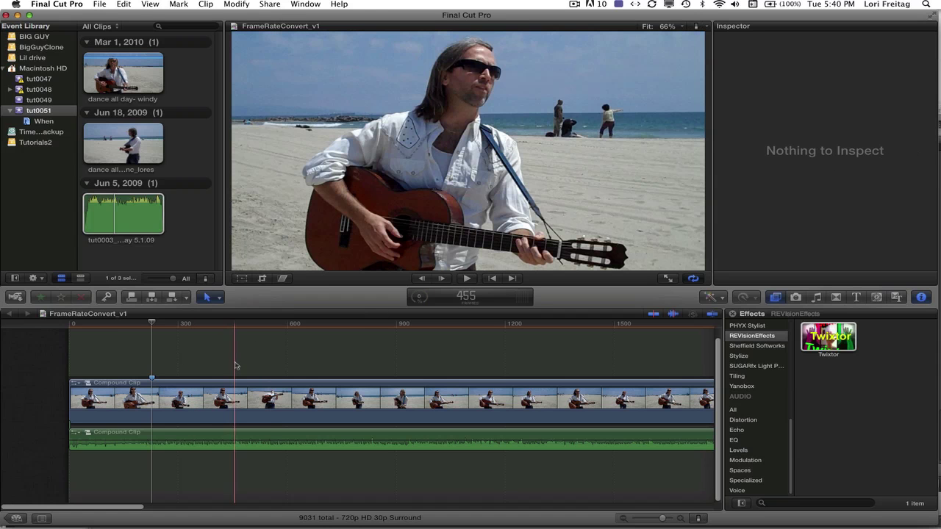
# Play back the selected compound clip with skimming off and show its Twixtor settings
pyautogui.click(166, 393)
pyautogui.press('s')
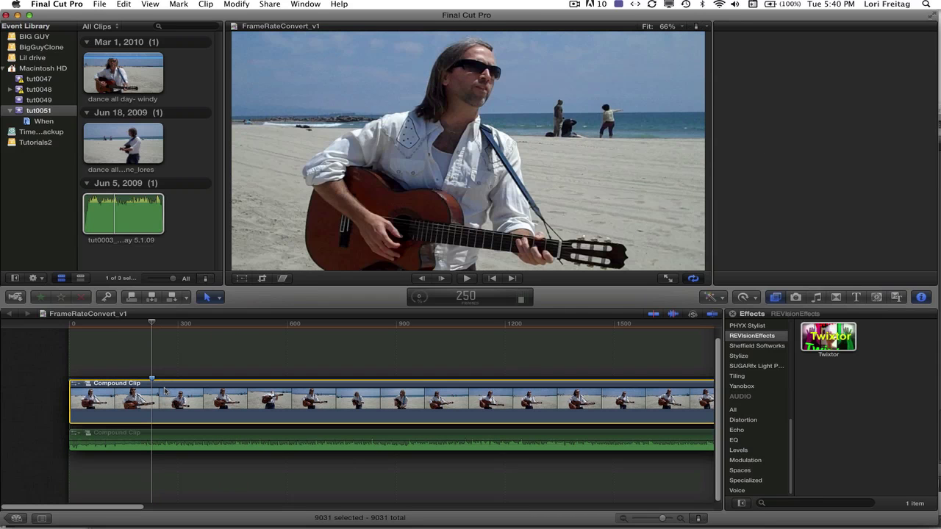
pyautogui.press('space')
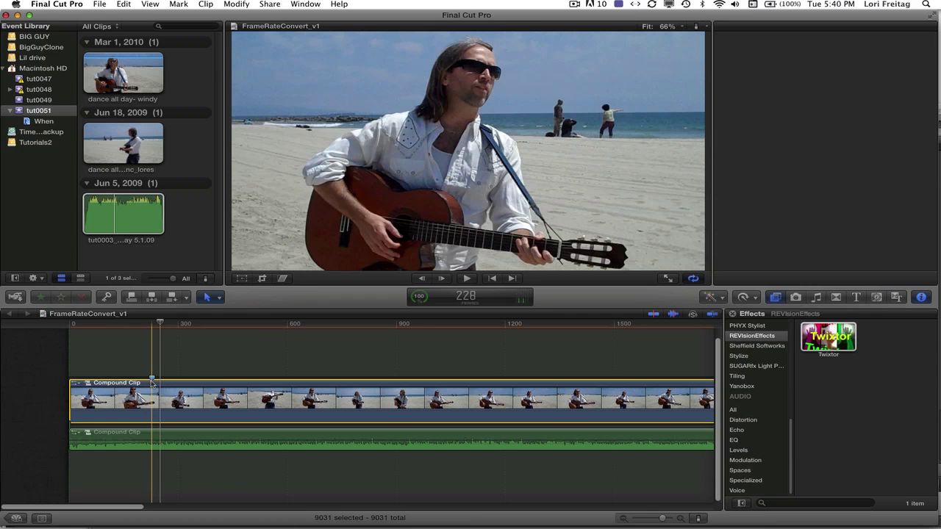
pyautogui.press('super+4')
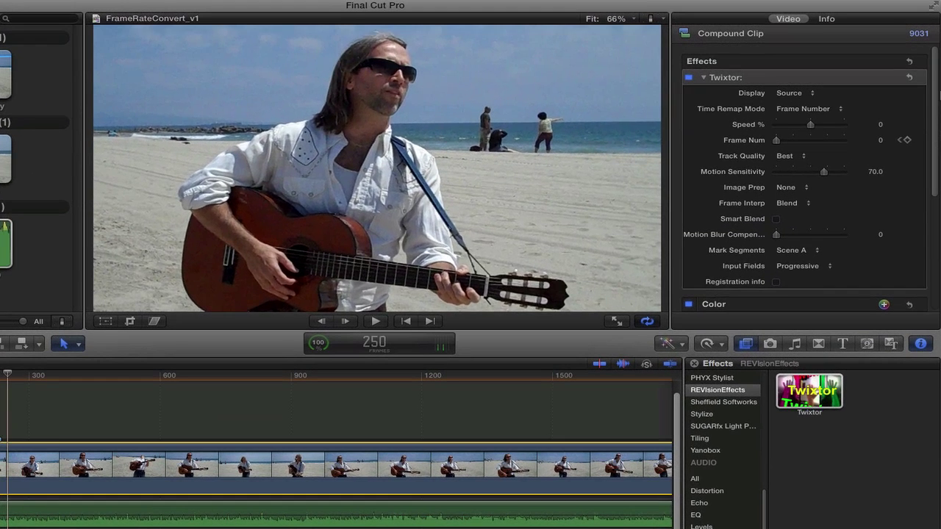
# Key Twixtor Frame Num to 224, then move the playhead to the next sync point at frame 295
pyautogui.click(880, 140)
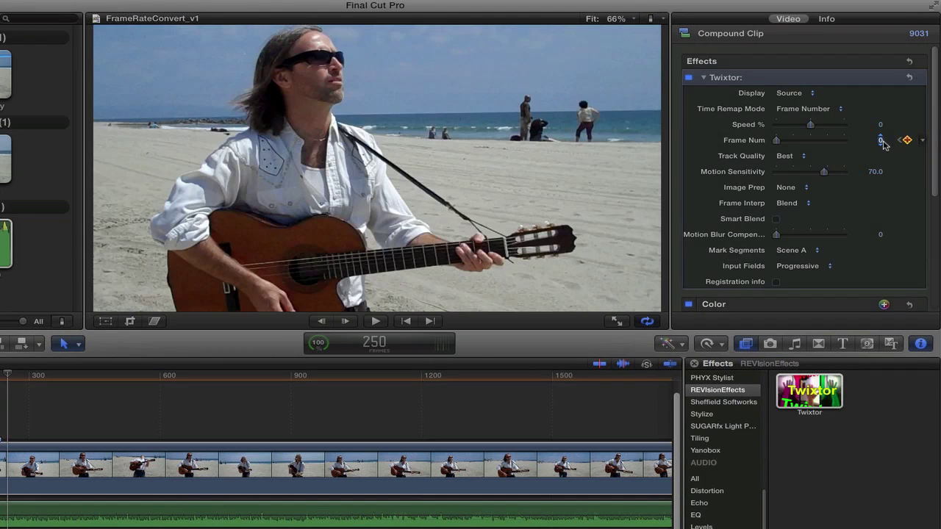
pyautogui.write('224')
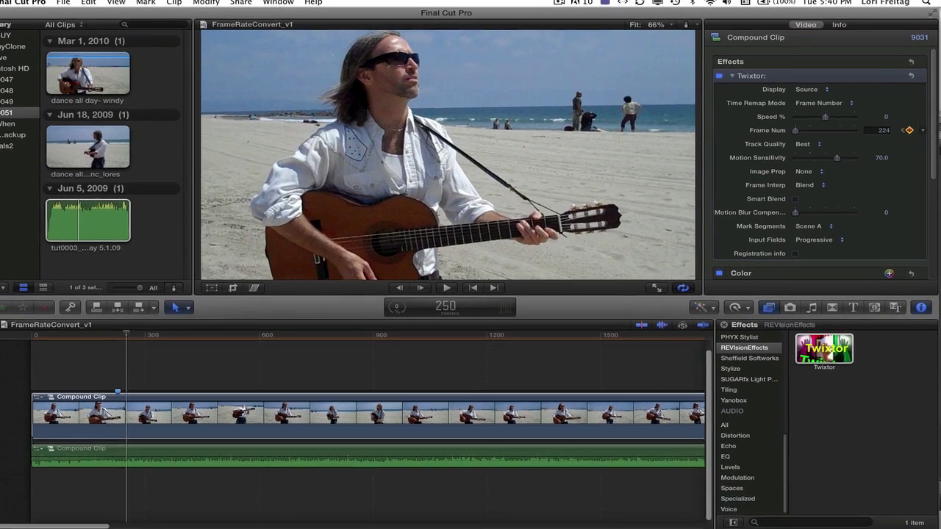
pyautogui.press('Return')
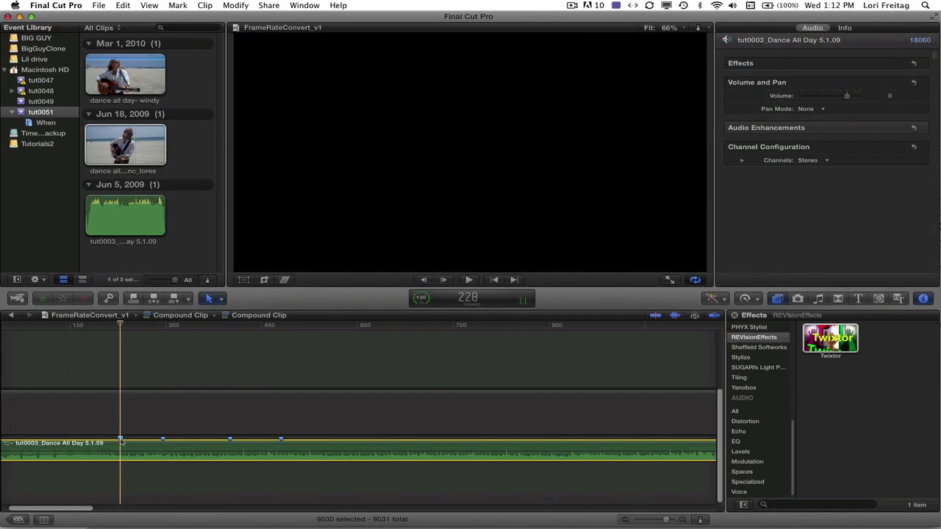
pyautogui.click(164, 440)
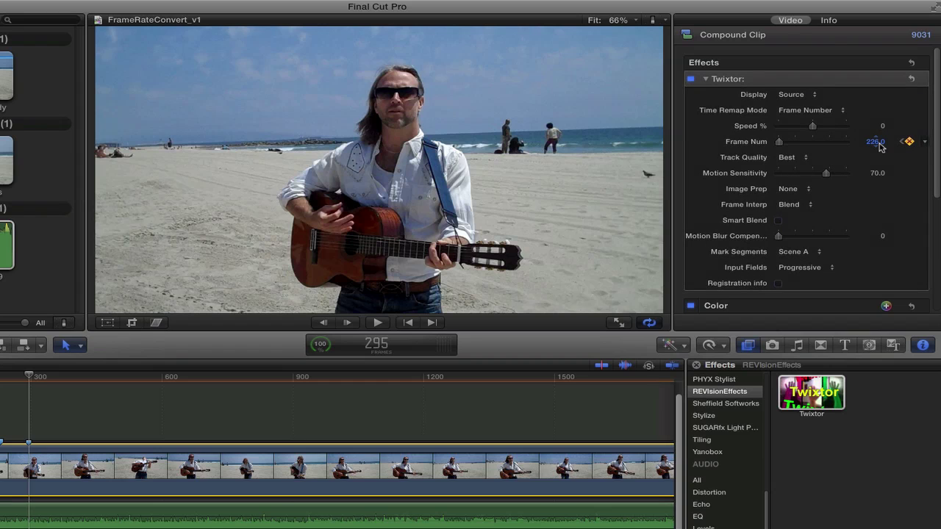
# Key Twixtor Frame Num to 280 at frame 295
pyautogui.moveTo(875, 144); pyautogui.dragTo(877, 141)
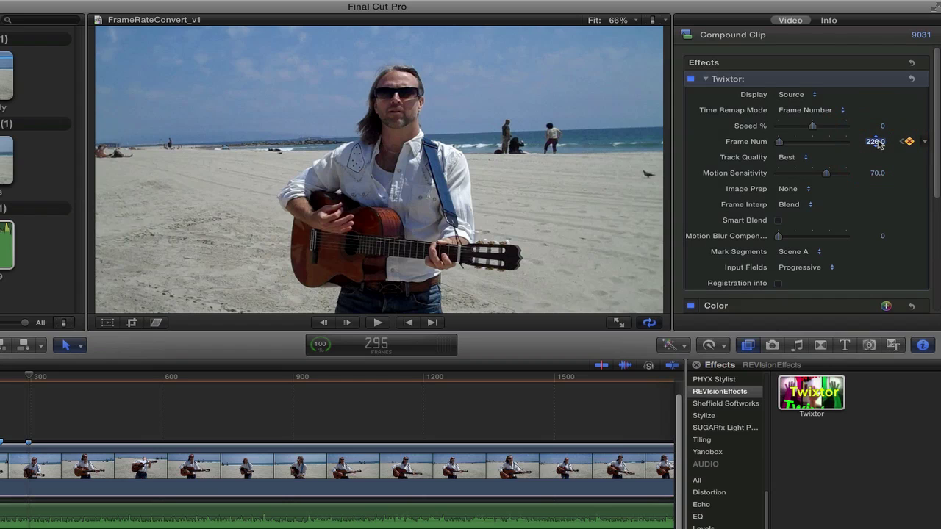
pyautogui.write('280')
pyautogui.press('Return')
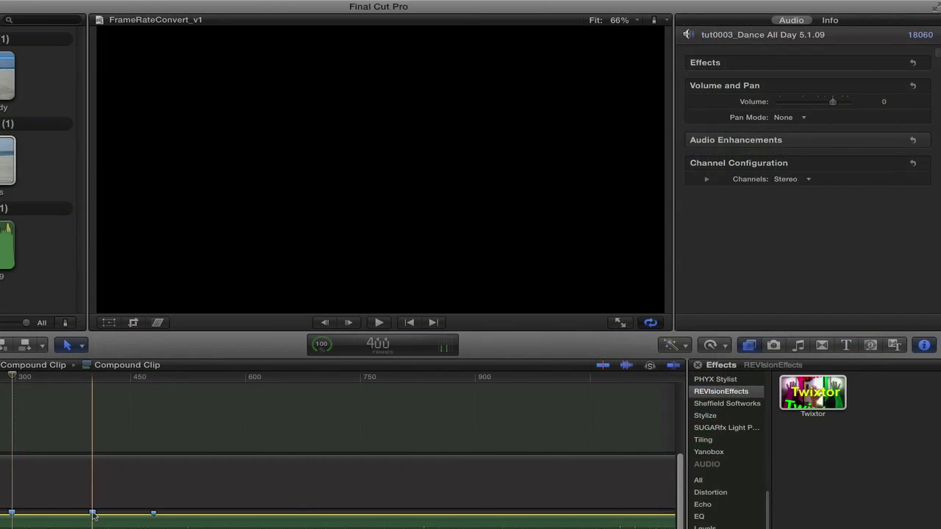
# At the next audio sync point, frame 400, key Frame Num to 375
pyautogui.click(93, 515)
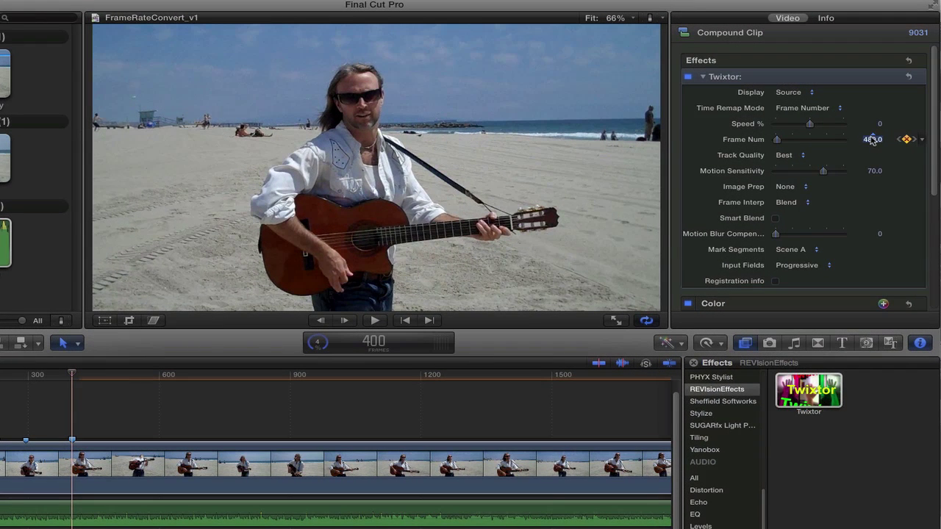
pyautogui.click(872, 139)
pyautogui.write('375')
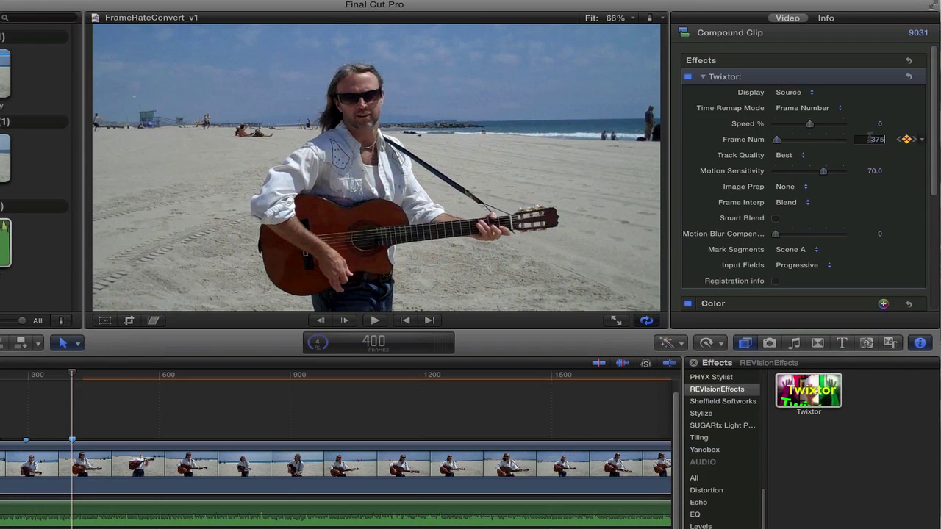
pyautogui.press('Return')
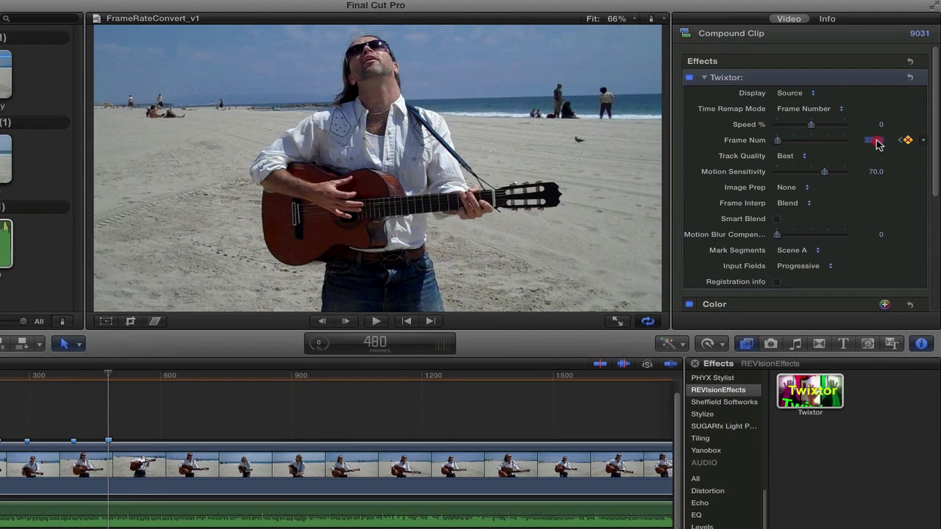
# Key Frame Num to 458 at frame 480 and reselect the compound clip
pyautogui.click(875, 140)
pyautogui.write('458')
pyautogui.press('Return')
pyautogui.click(170, 378)
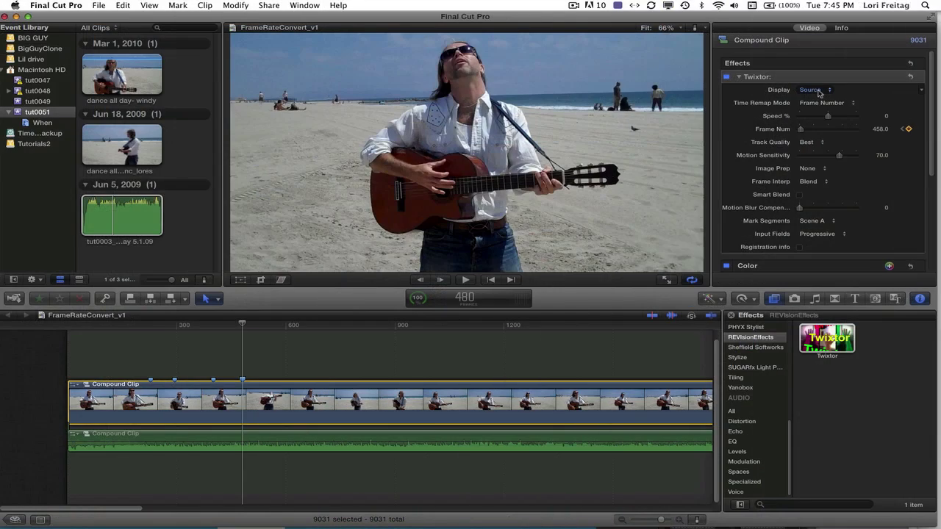
# Review the Twixtor Display options (Twixtored Output / Source) without changing them
pyautogui.click(821, 89)
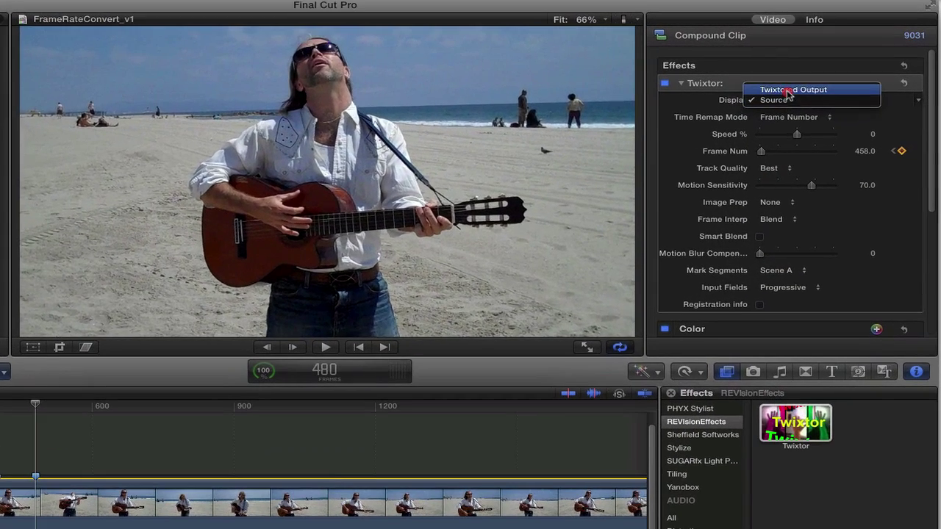
pyautogui.click(821, 74)
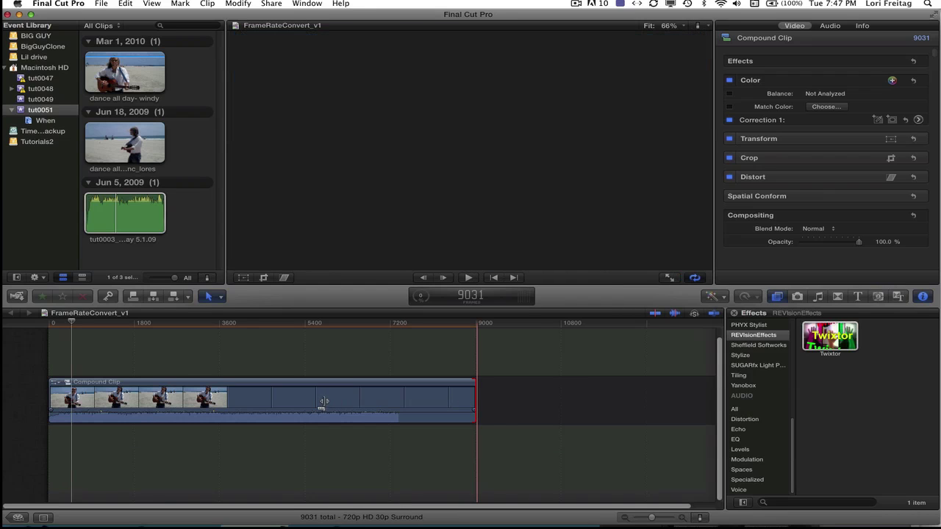
# Trim the compound clip's end by 13 and then 737 frames, to 8281 frames long
pyautogui.write('-13')
pyautogui.press('Return')
pyautogui.write('-737')
pyautogui.press('Return')
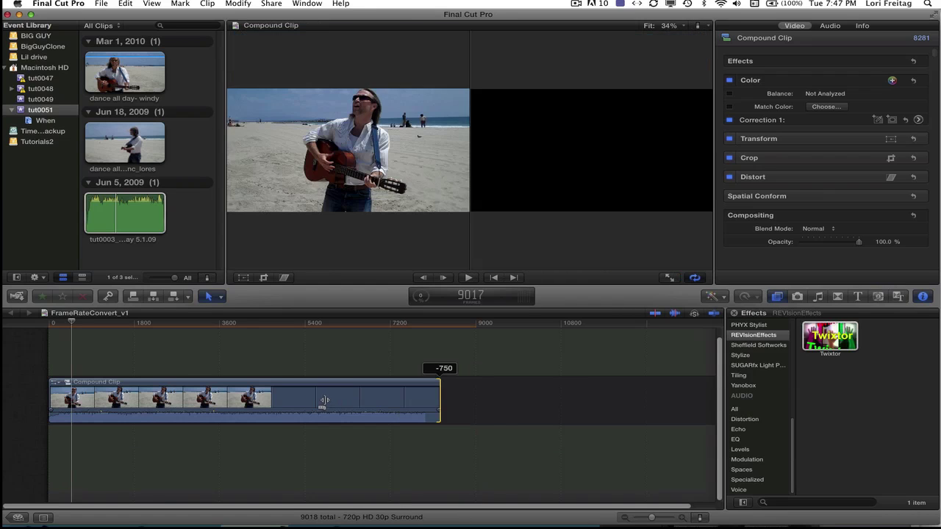